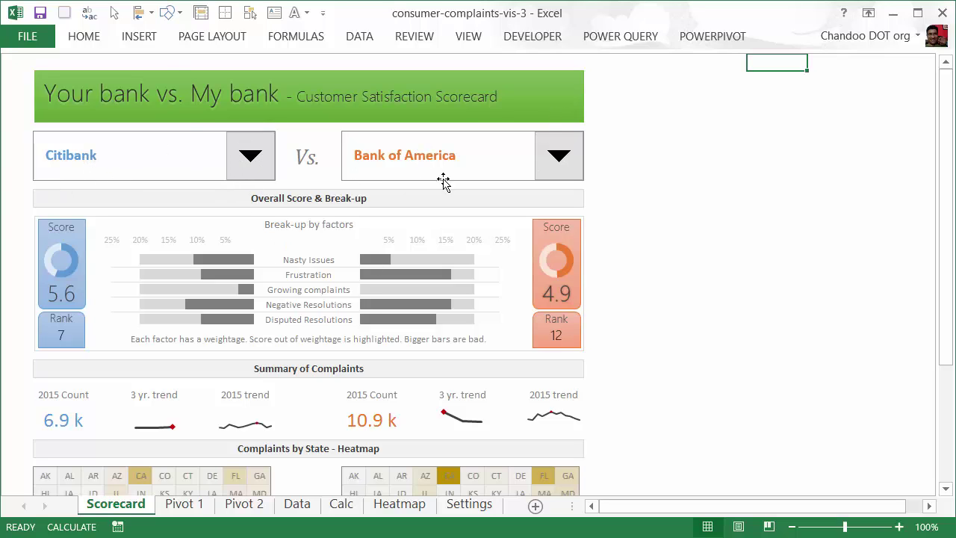
# Examine the Citibank versus Bank of America scorecard, including the bank list, complaint counts, trends, state heatmap and Complaint Mode Summary.
pyautogui.click(250, 156)
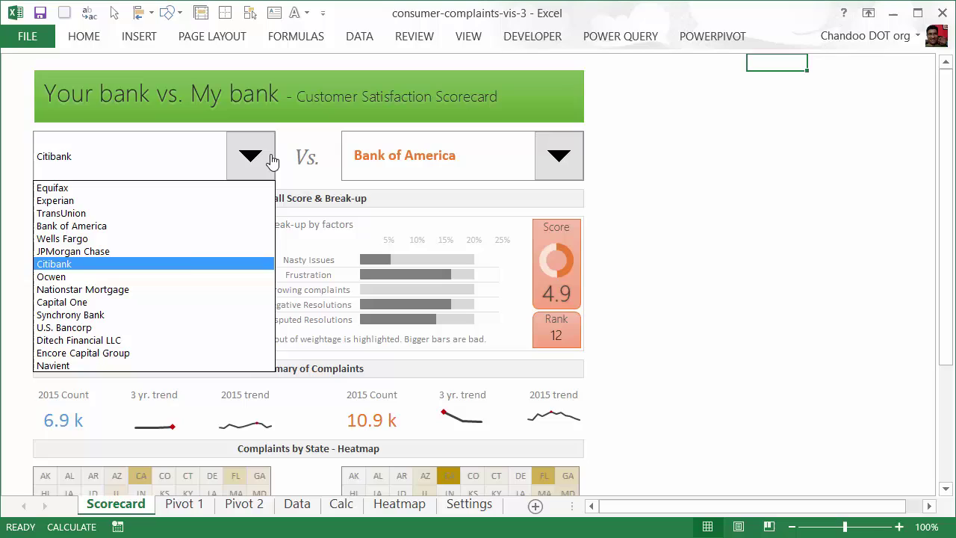
pyautogui.click(271, 158)
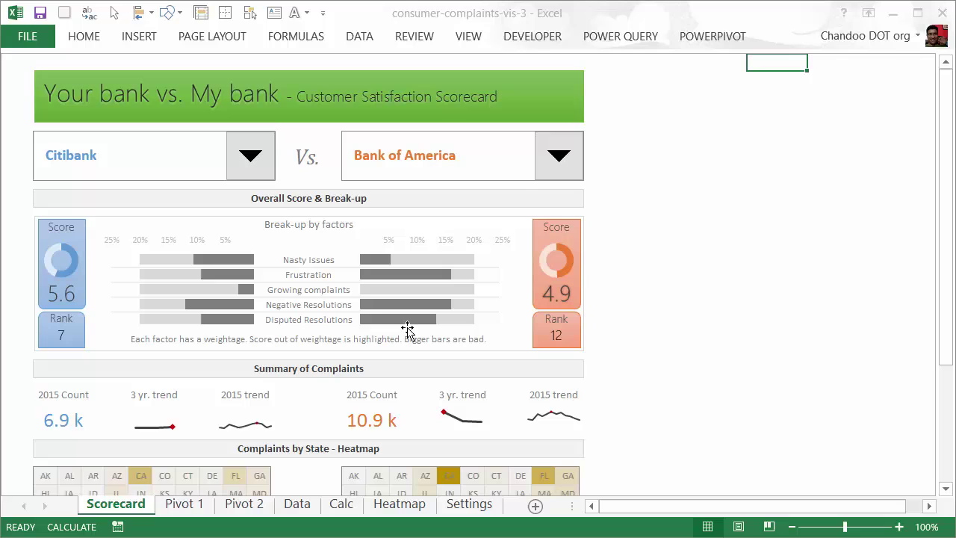
pyautogui.scroll(-2, 139, 307)
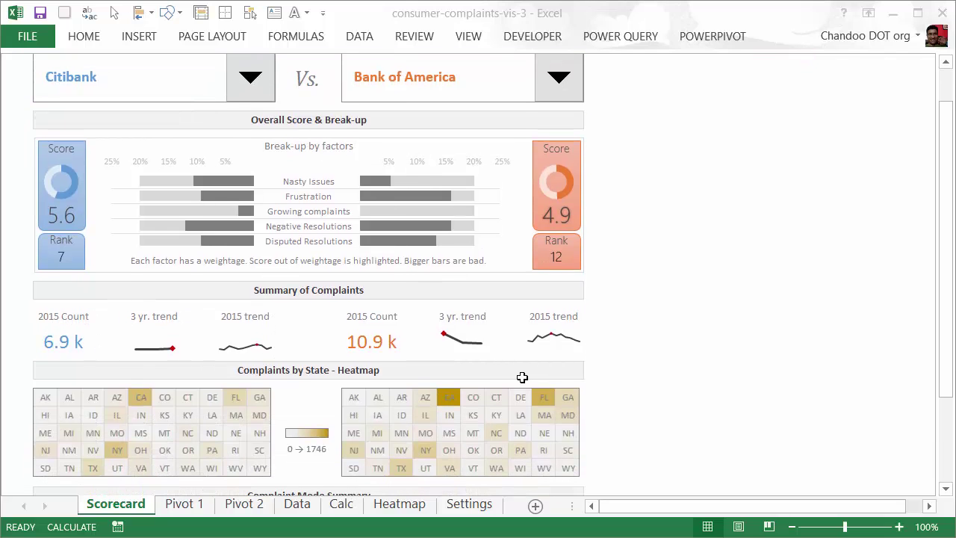
pyautogui.click(58, 338)
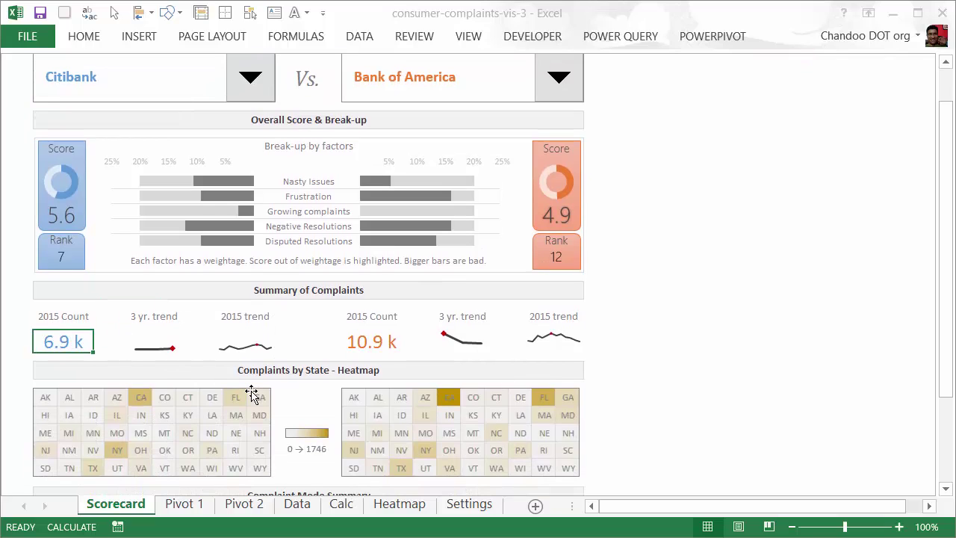
pyautogui.click(154, 345)
pyautogui.click(245, 344)
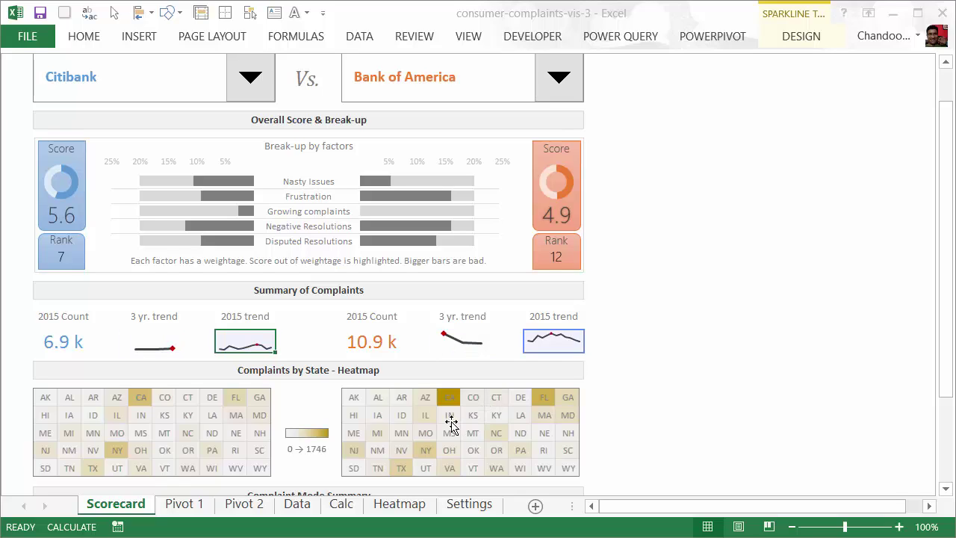
pyautogui.scroll(-2, 692, 361)
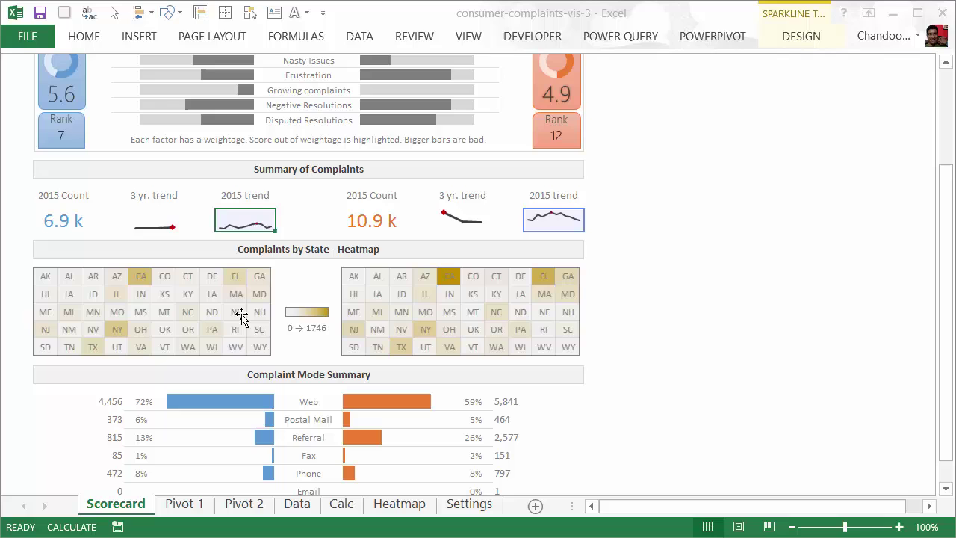
pyautogui.scroll(-2, 241, 318)
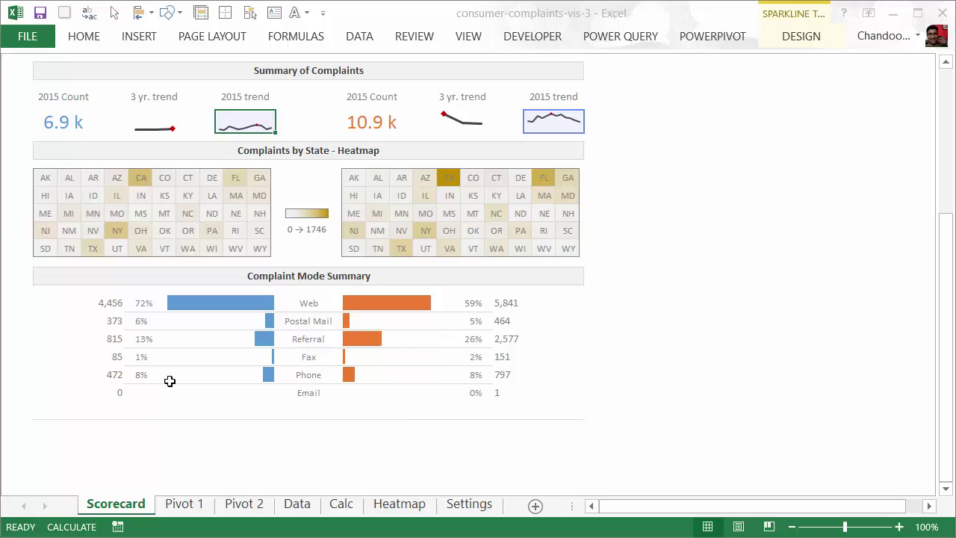
pyautogui.moveTo(112, 303); pyautogui.dragTo(593, 402)
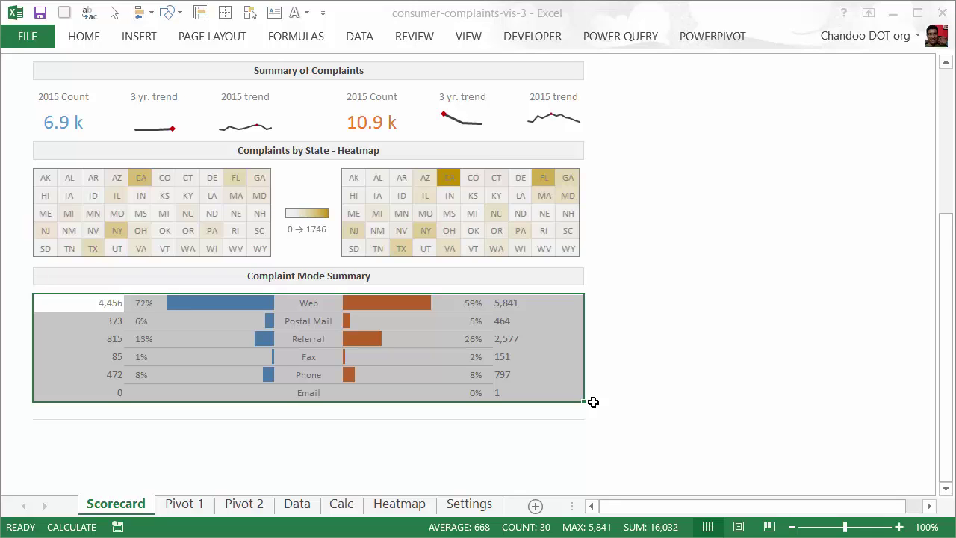
pyautogui.scroll(6, 695, 420)
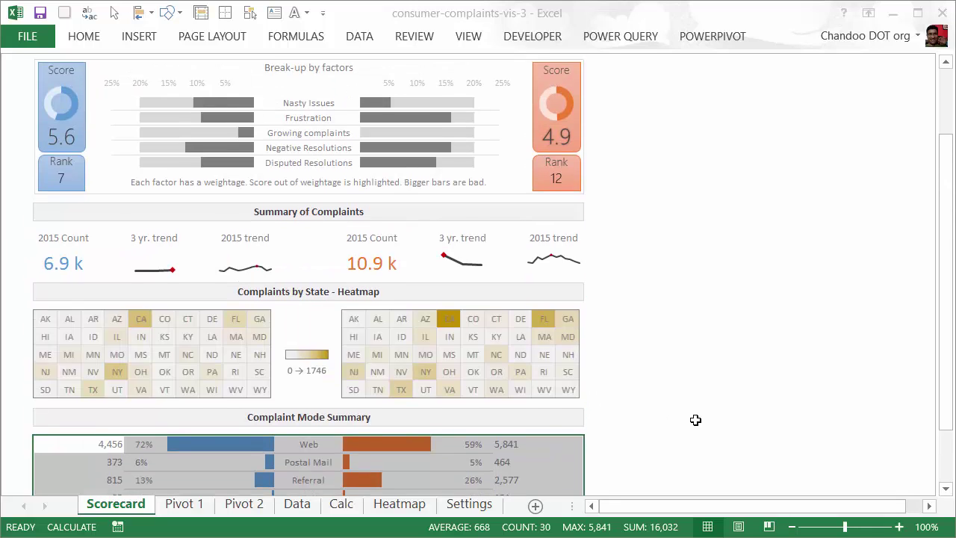
pyautogui.click(687, 401)
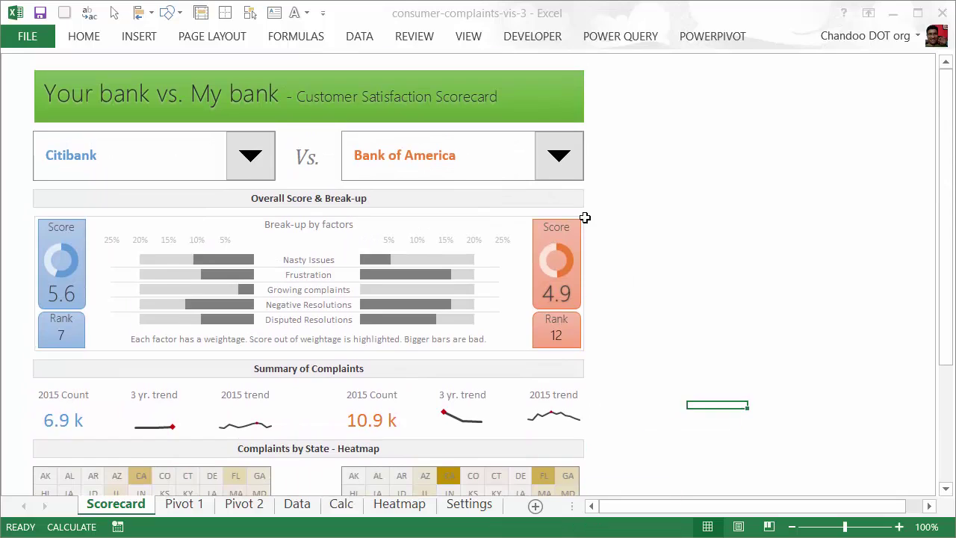
# Set the scorecard comparison to Navient versus U.S. Bancorp and review its score, trend, heatmap and complaint mode sections.
pyautogui.click(560, 155)
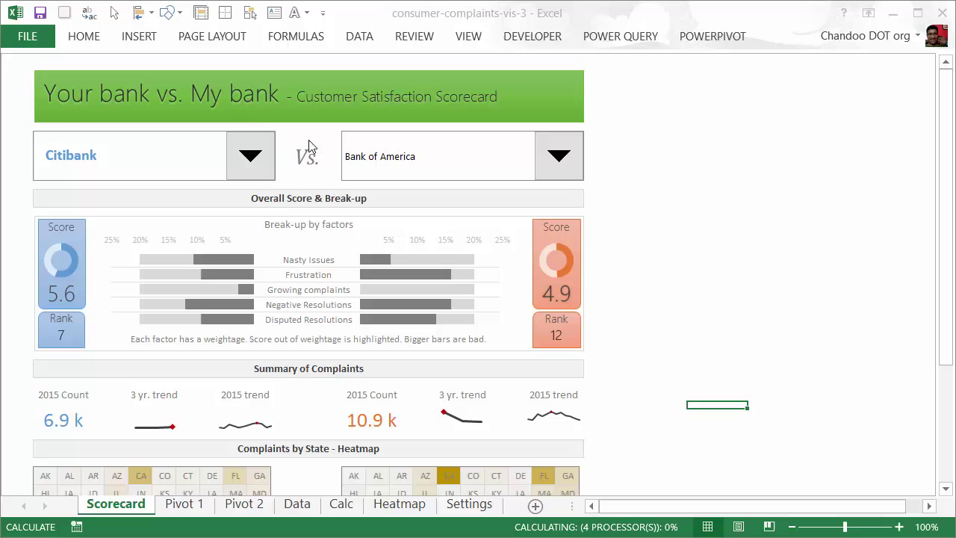
pyautogui.click(265, 158)
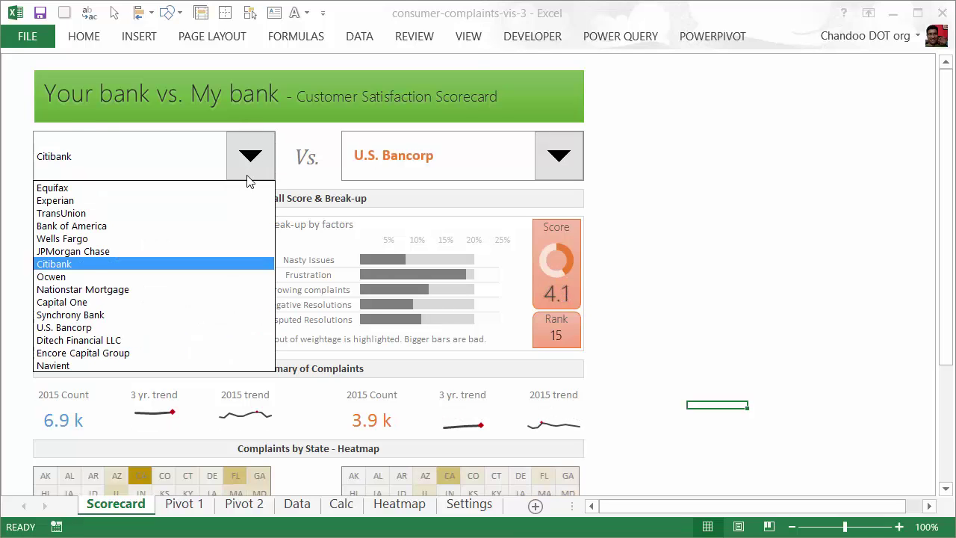
pyautogui.click(171, 366)
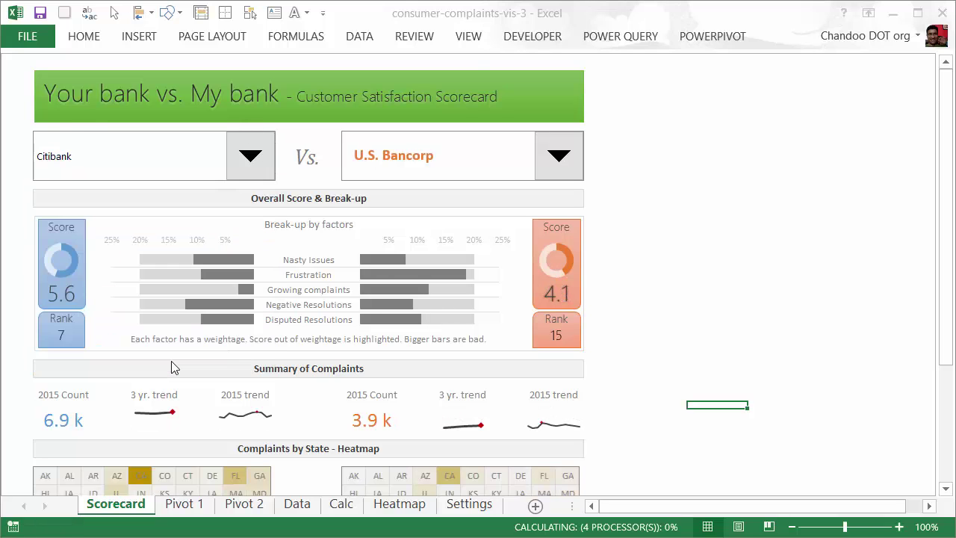
pyautogui.scroll(-1, 718, 312)
pyautogui.scroll(-1, 717, 311)
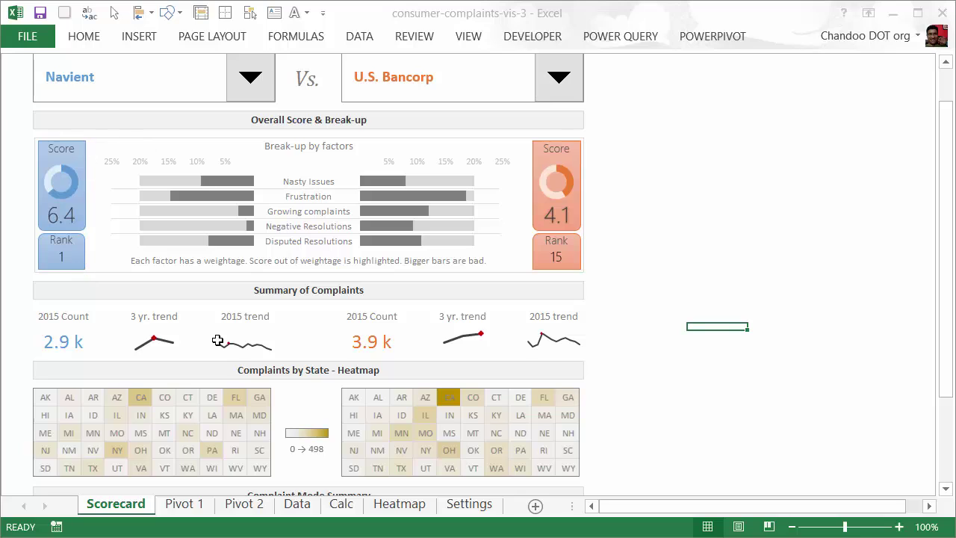
pyautogui.moveTo(364, 182)
pyautogui.scroll(-5, 412, 449)
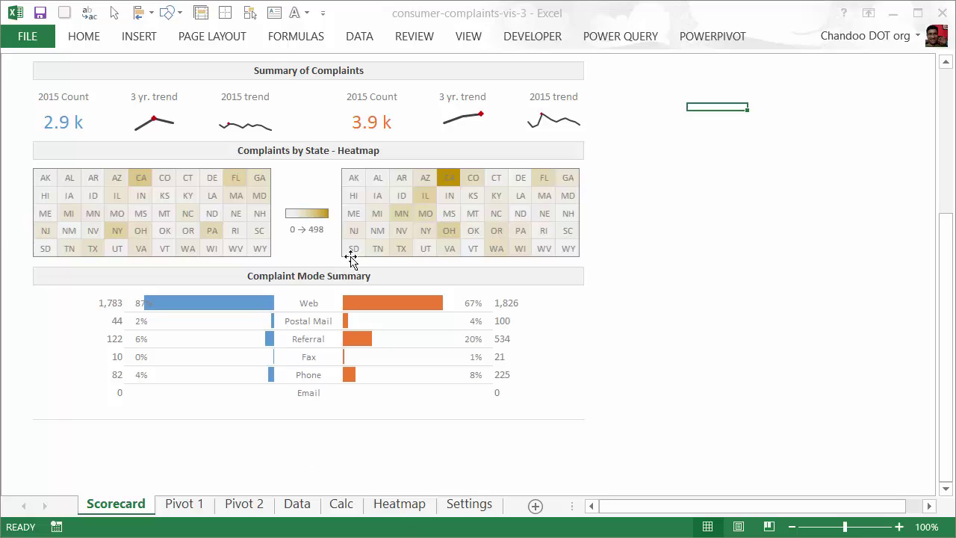
pyautogui.scroll(2, 354, 259)
pyautogui.scroll(4, 710, 191)
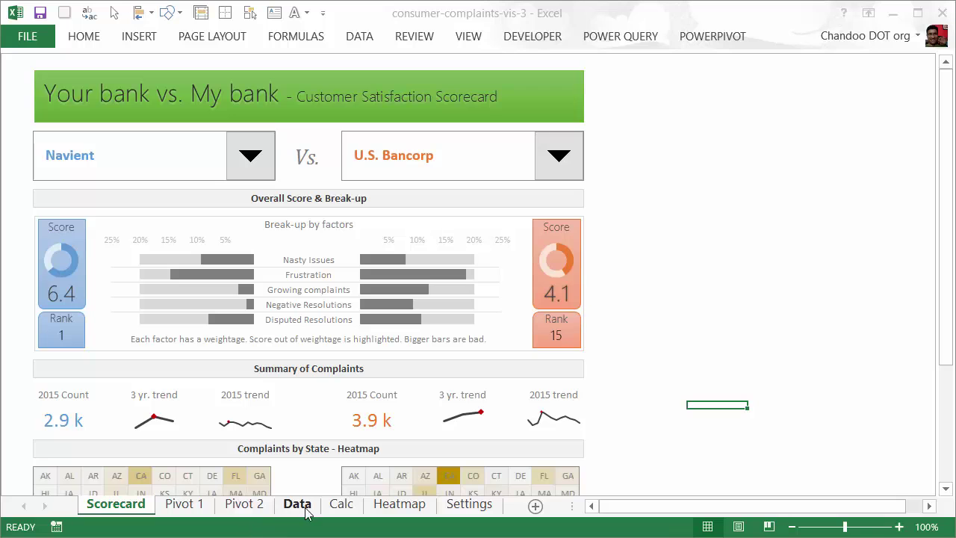
# Examine the positive customer responses table and the list of critical / nasty issues on the Settings sheet.
pyautogui.click(462, 505)
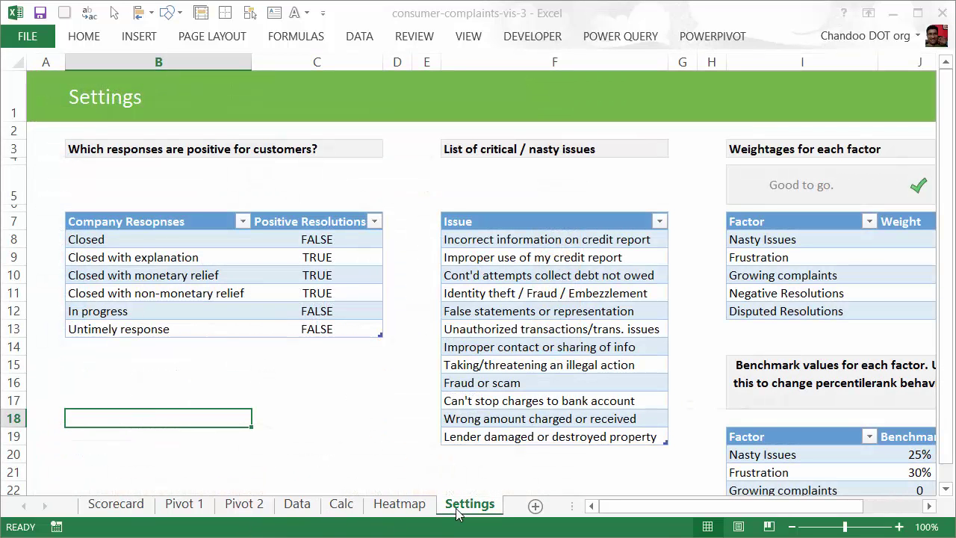
pyautogui.click(335, 257)
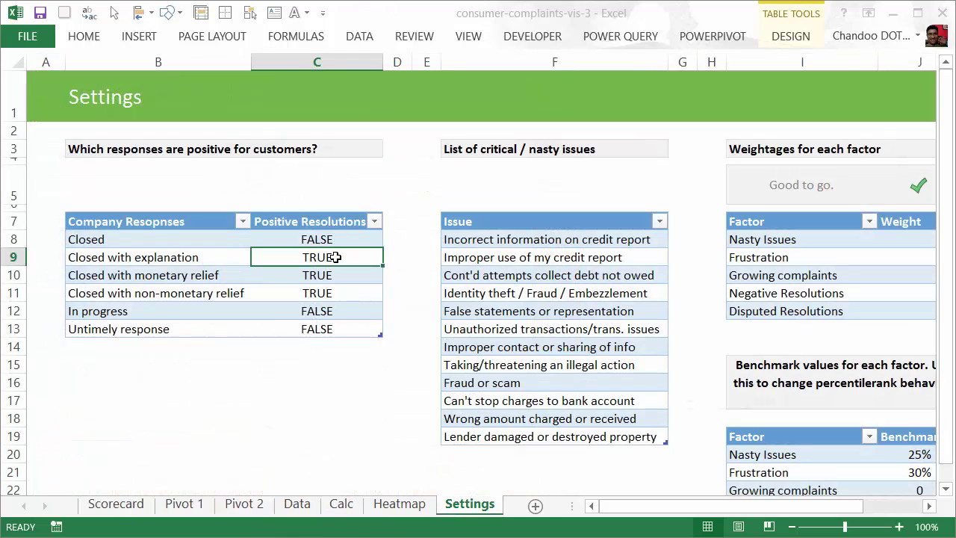
pyautogui.click(348, 241)
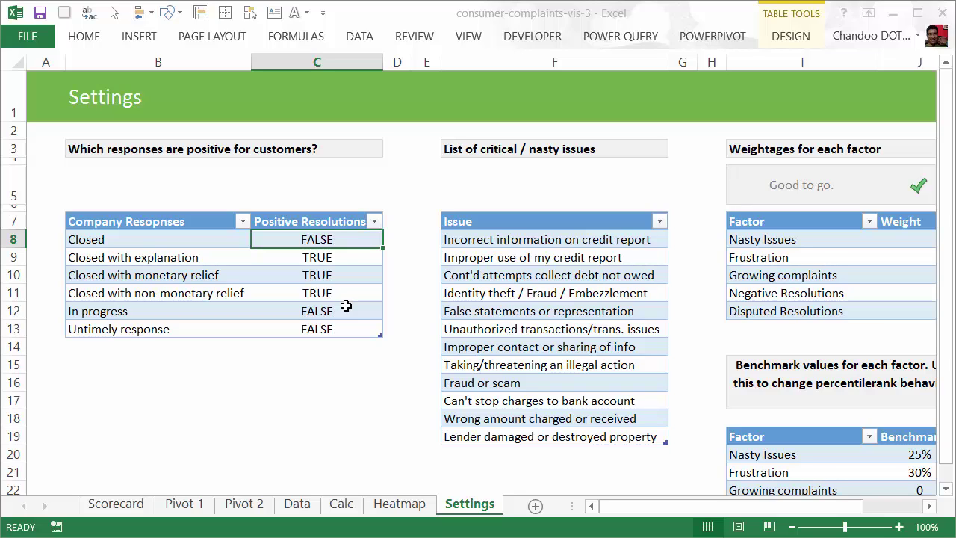
pyautogui.click(508, 243)
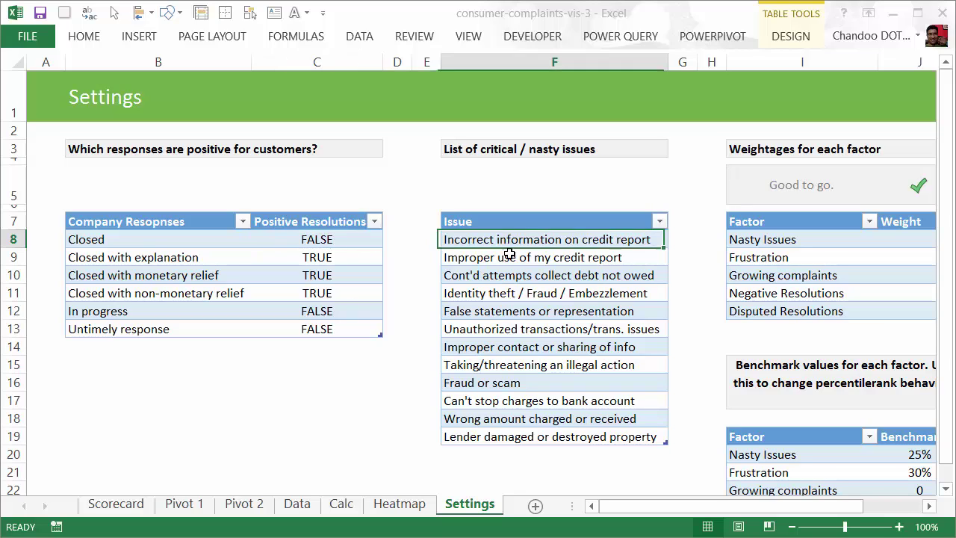
pyautogui.moveTo(508, 254); pyautogui.dragTo(510, 439)
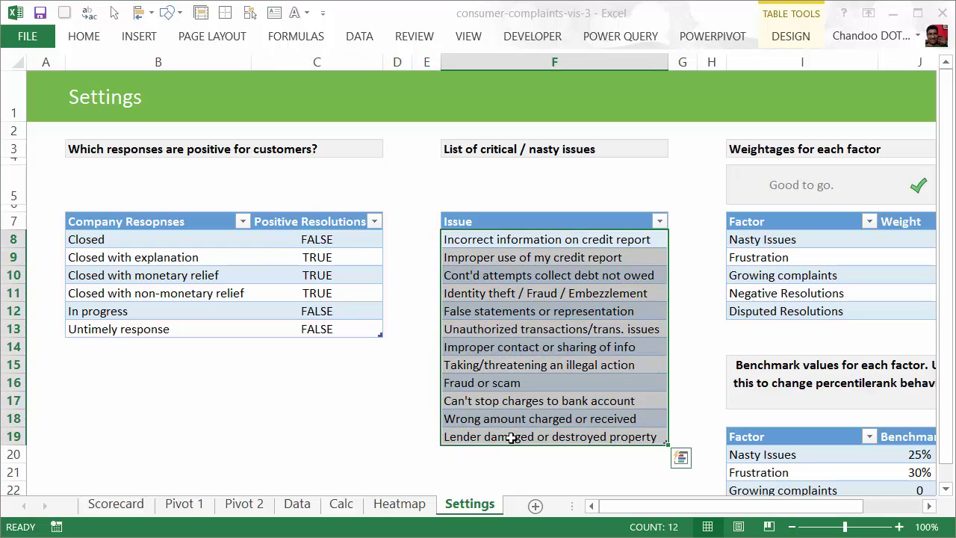
pyautogui.scroll(-3, 582, 343)
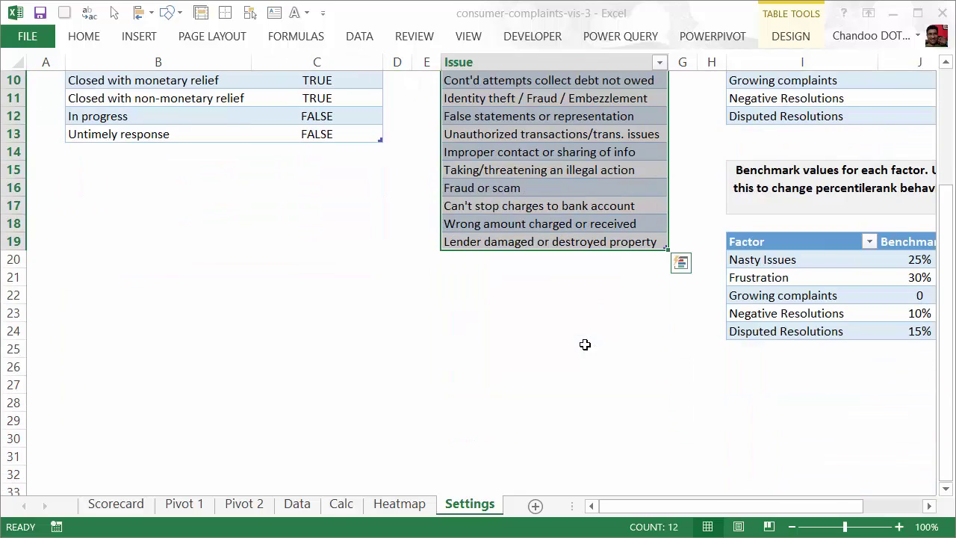
pyautogui.scroll(3, 583, 344)
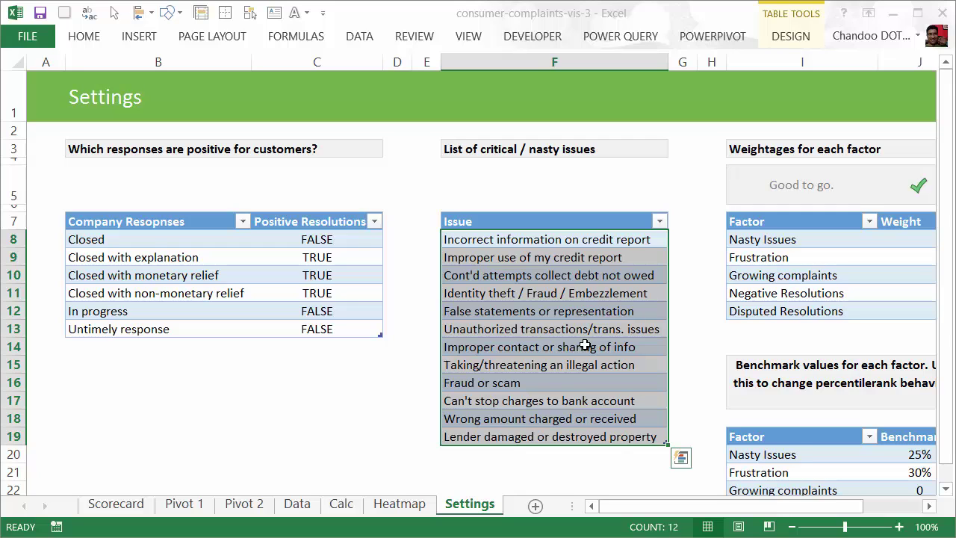
# Set the weight of the Growing complaints factor to 10% in the weightages table.
pyautogui.moveTo(672, 505); pyautogui.dragTo(729, 506)
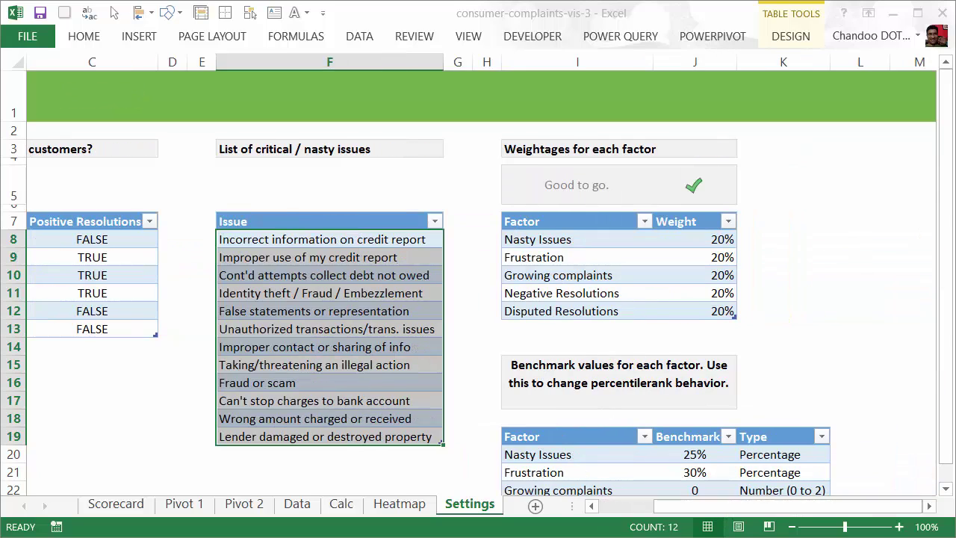
pyautogui.click(588, 242)
pyautogui.moveTo(721, 245); pyautogui.dragTo(721, 307)
pyautogui.click(715, 271)
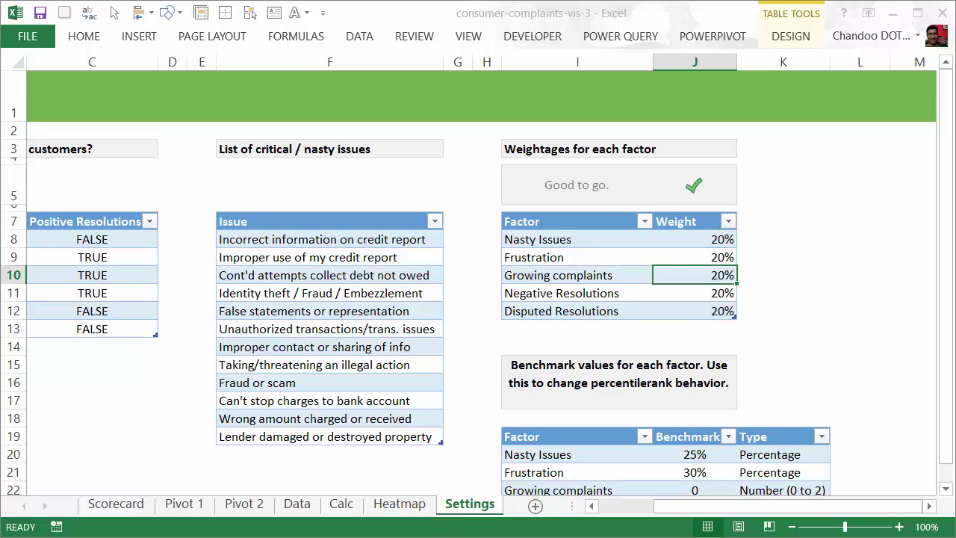
pyautogui.write('10')
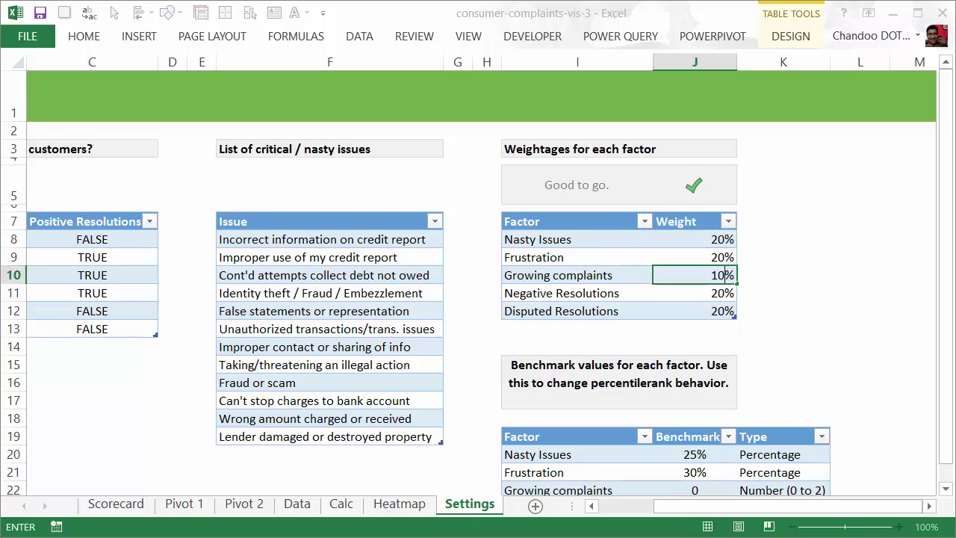
pyautogui.press('Return')
# Set the weights of Frustration and Negative Resolutions to 25% each, and check the sum of all factor weights.
pyautogui.click(694, 257)
pyautogui.write('25')
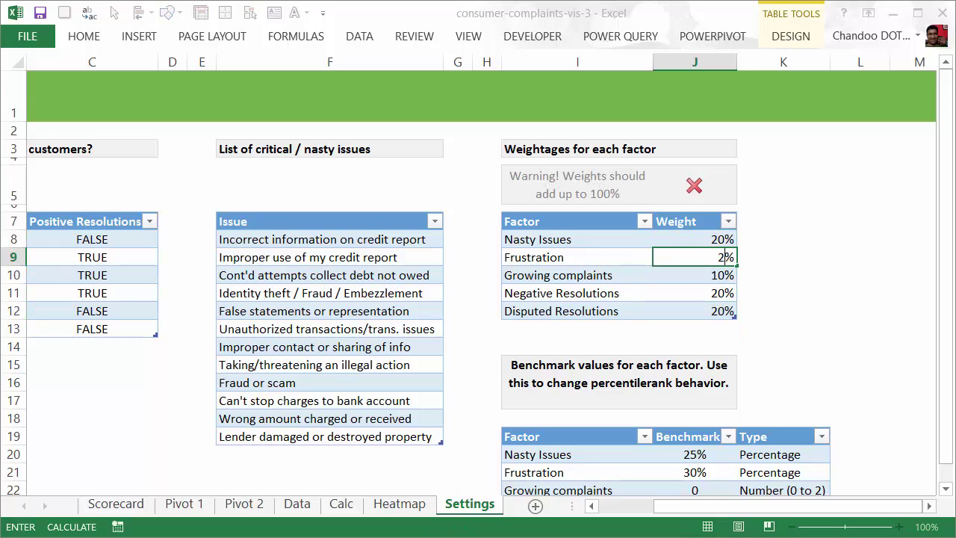
pyautogui.press('Return')
pyautogui.press('Down')
pyautogui.write('25')
pyautogui.press('Return')
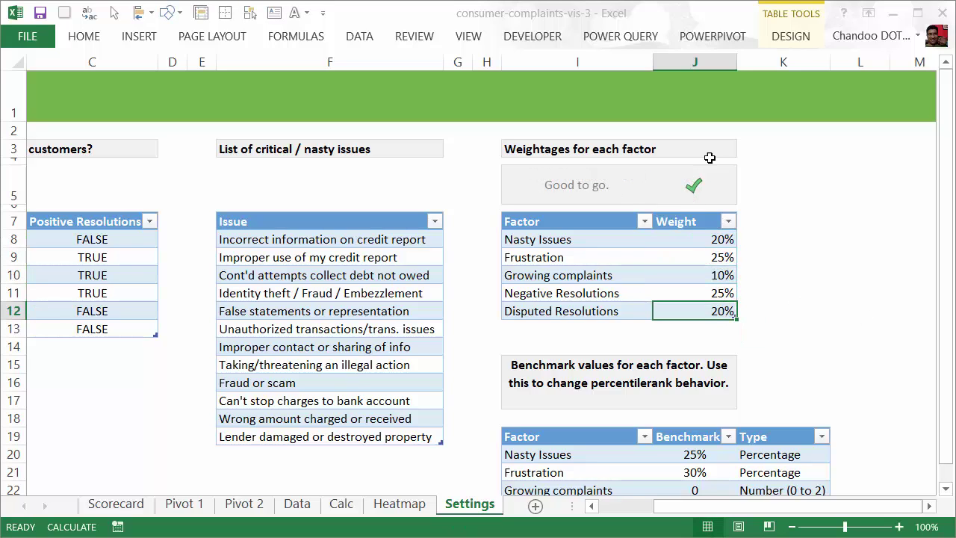
pyautogui.moveTo(707, 238); pyautogui.dragTo(702, 309)
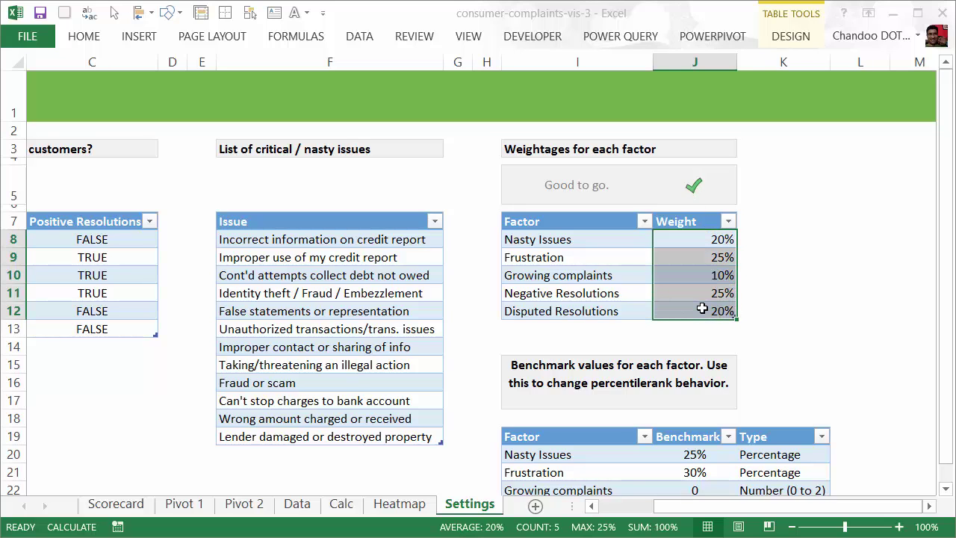
# On the Scorecard sheet, replace Navient with Experian in the comparison against U.S. Bancorp and review the whole scorecard.
pyautogui.click(105, 507)
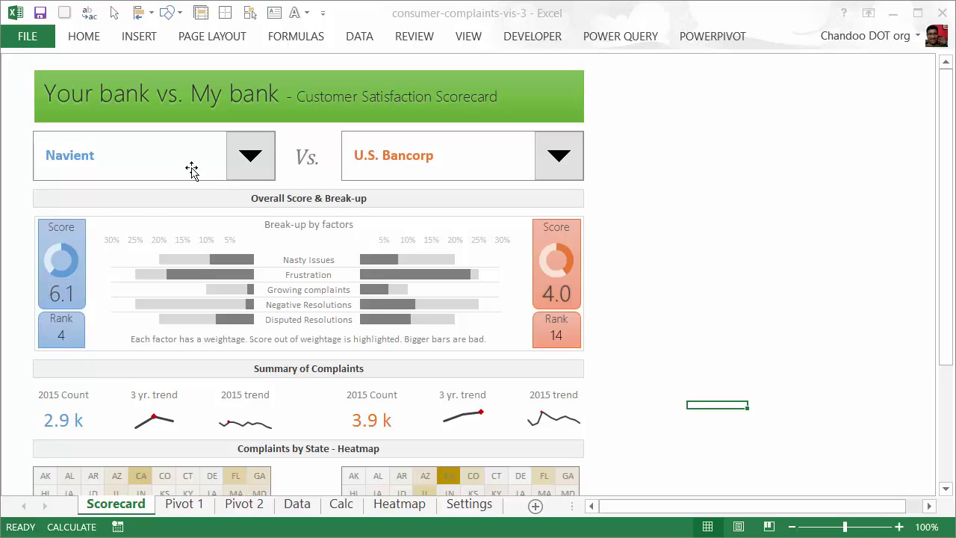
pyautogui.click(249, 163)
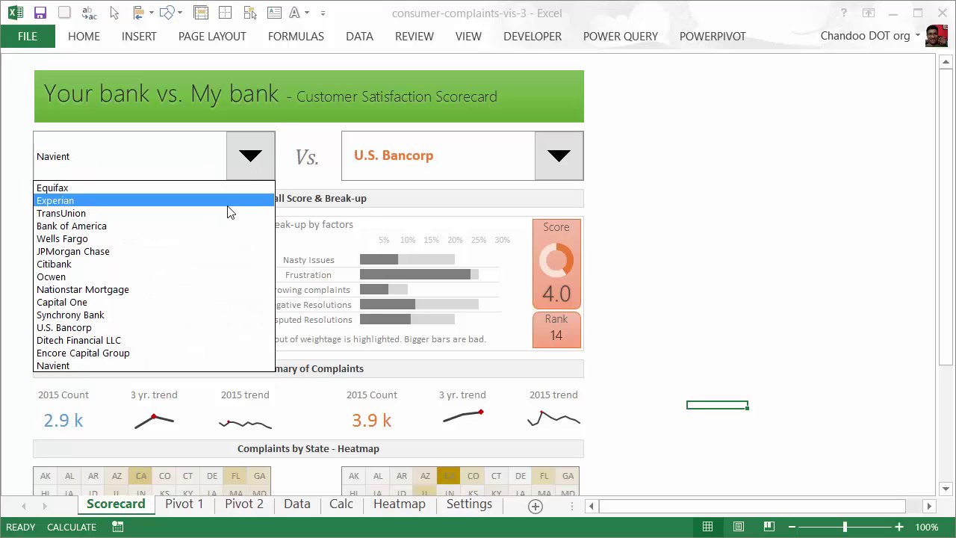
pyautogui.click(230, 212)
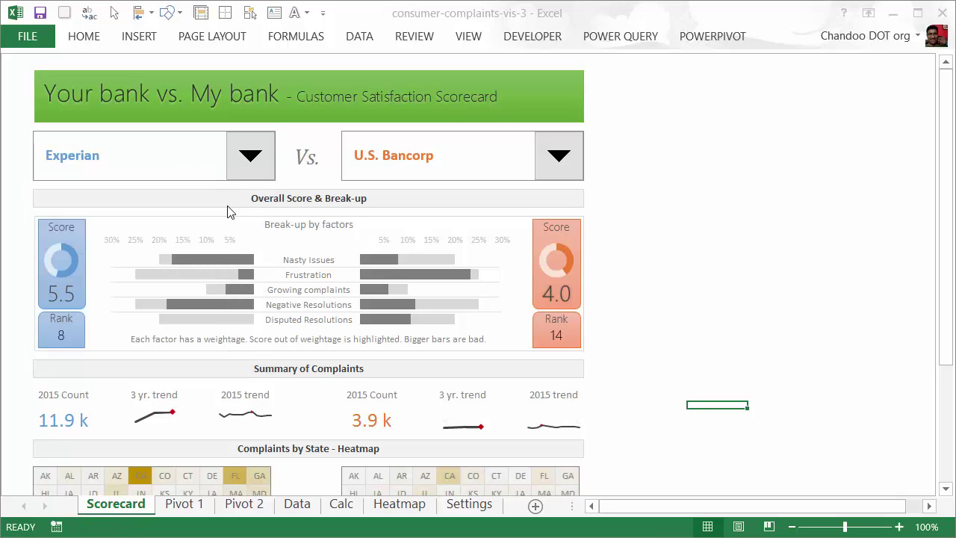
pyautogui.scroll(-5, 542, 328)
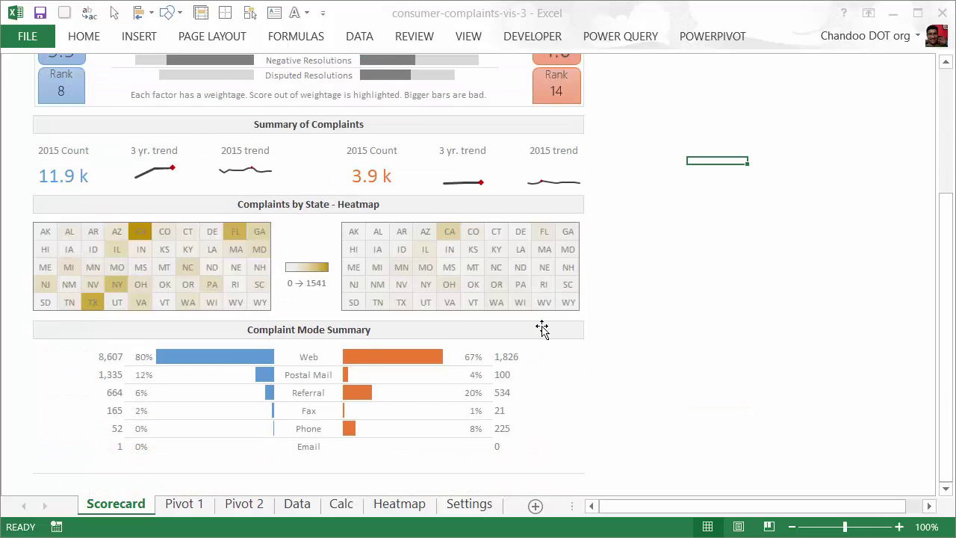
pyautogui.scroll(3, 542, 328)
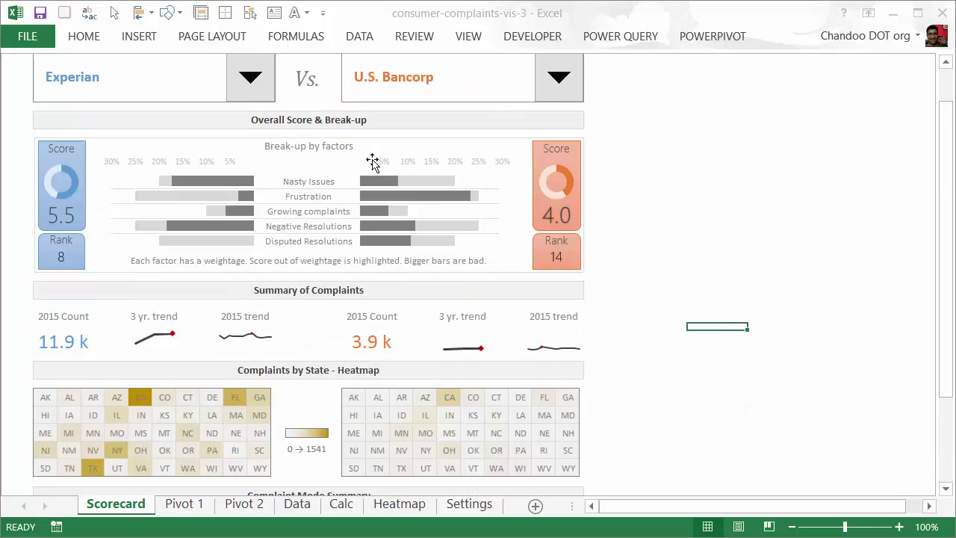
pyautogui.scroll(2, 374, 160)
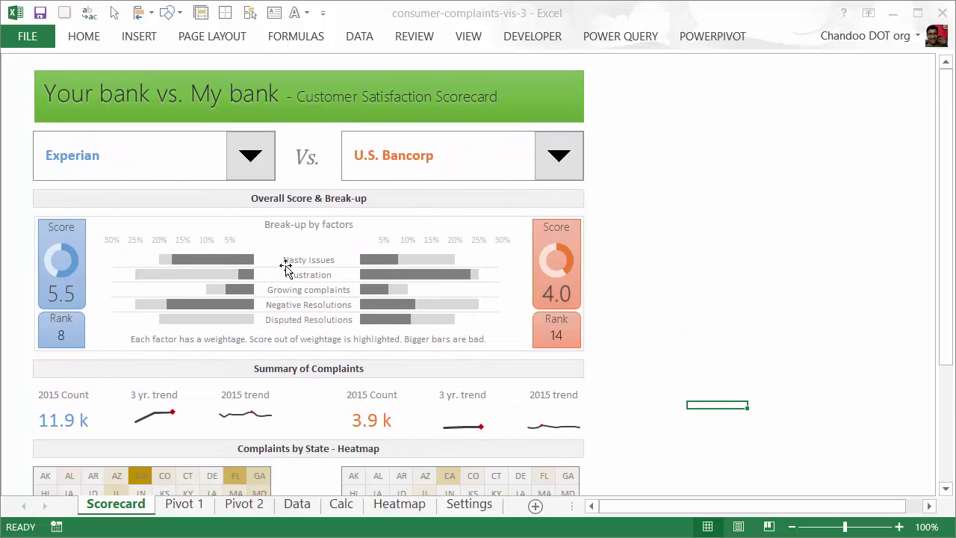